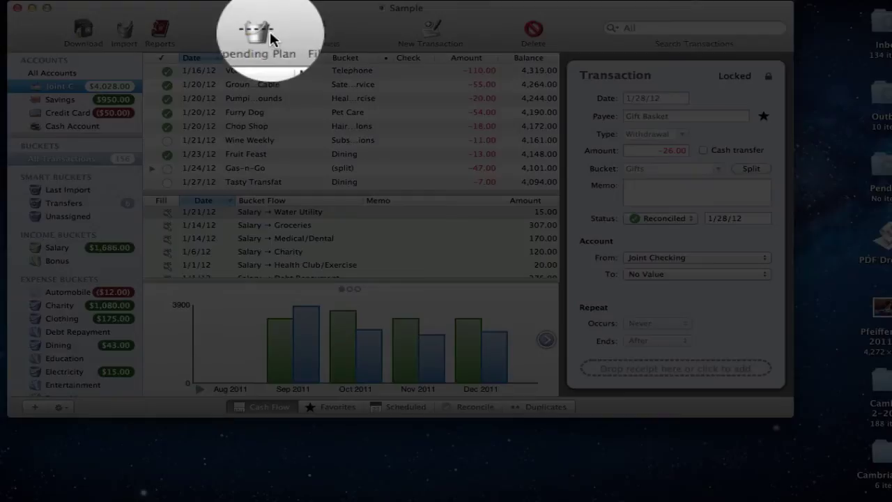
Open the spending plan, look through its income and expense buckets and Automobile's frequency options, and close it without saving
{"action": "left_click", "coordinate": [261, 36]}
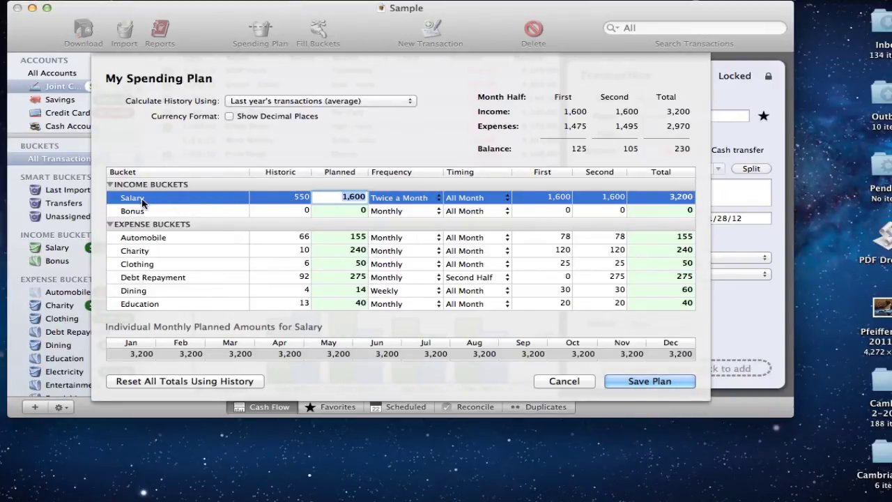
{"action": "scroll", "coordinate": [177, 263], "scroll_direction": "down", "scroll_amount": 3}
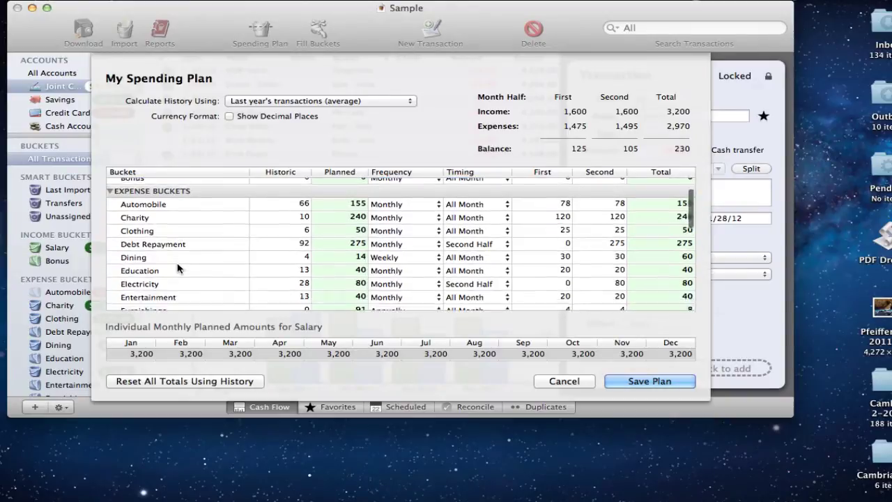
{"action": "scroll", "coordinate": [177, 268], "scroll_direction": "up", "scroll_amount": 3}
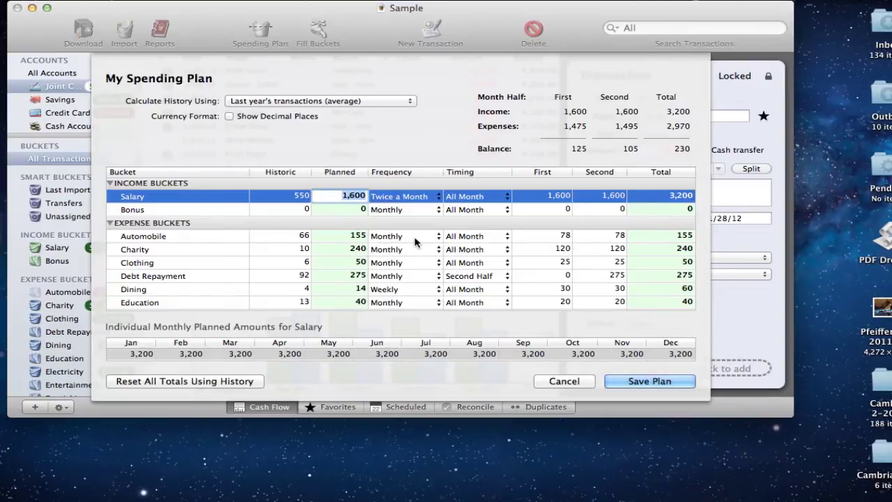
{"action": "left_click", "coordinate": [439, 237]}
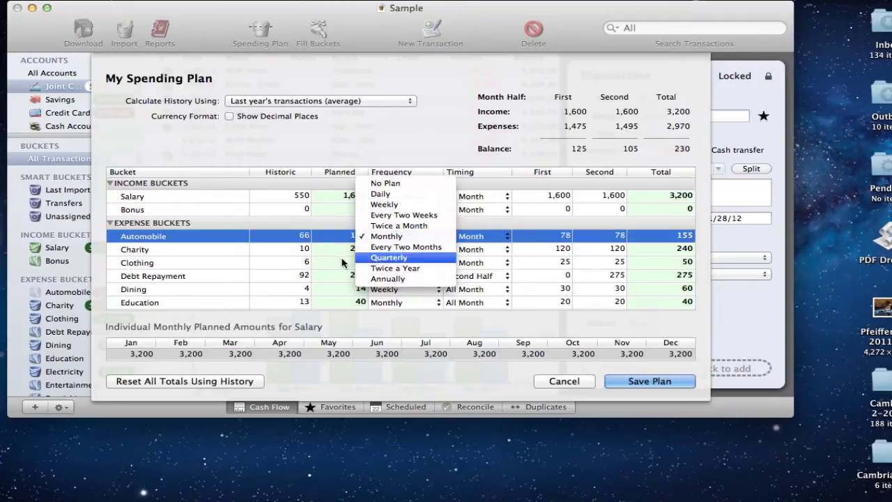
{"action": "left_click", "coordinate": [291, 248]}
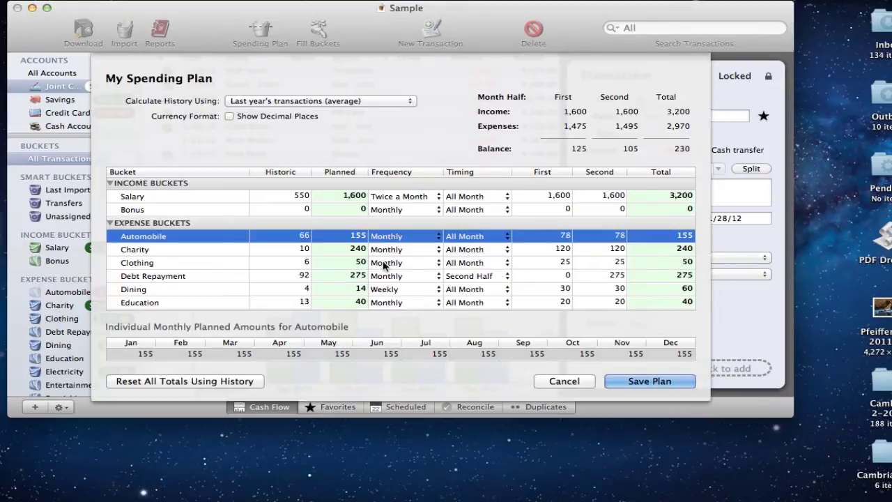
{"action": "left_click", "coordinate": [566, 382]}
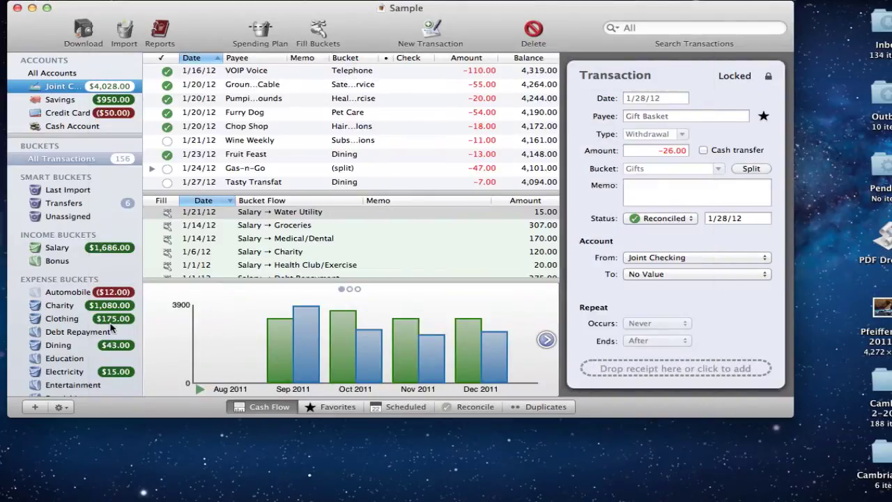
Look through the expense bucket balances and reopen the spending plan
{"action": "scroll", "coordinate": [117, 303], "scroll_direction": "down", "scroll_amount": 3}
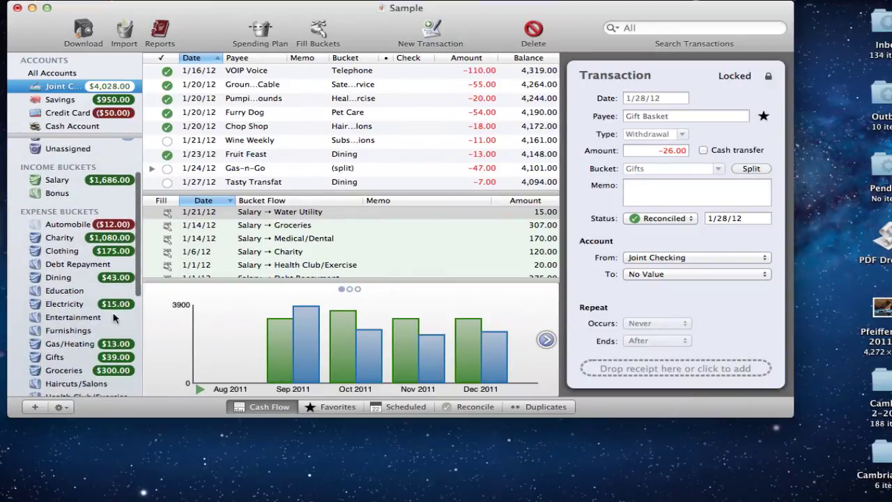
{"action": "scroll", "coordinate": [115, 310], "scroll_direction": "up", "scroll_amount": 3}
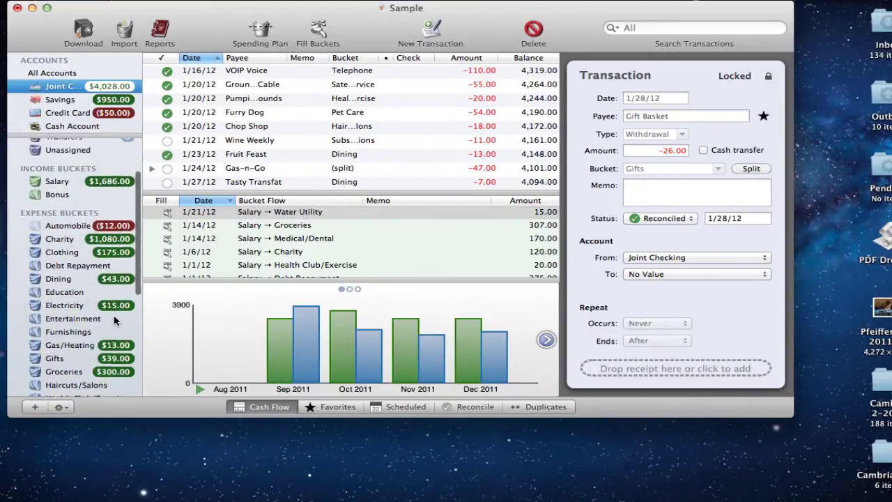
{"action": "left_click", "coordinate": [261, 30]}
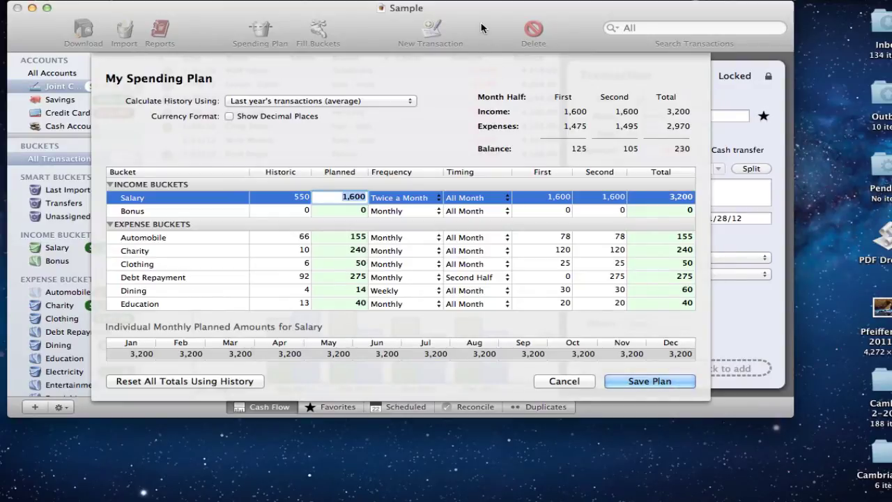
Switch to the Sample.moneywell window and look at its cash flow, returning to its spending plan
{"action": "mouse_move", "coordinate": [658, 491]}
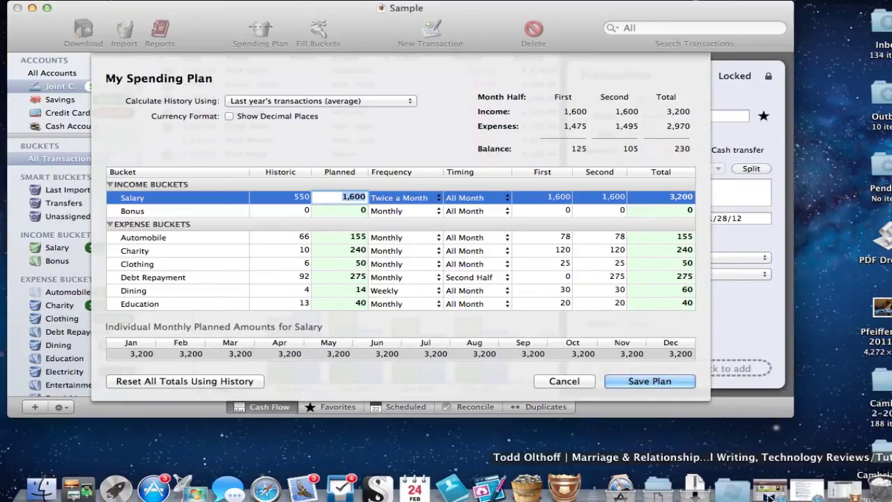
{"action": "left_click", "coordinate": [833, 492]}
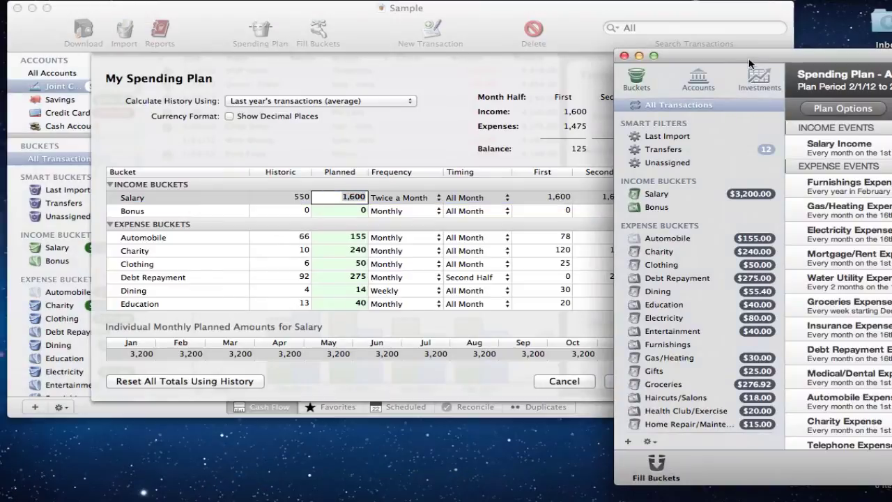
{"action": "left_click_drag", "start_coordinate": [751, 57], "coordinate": [171, 20]}
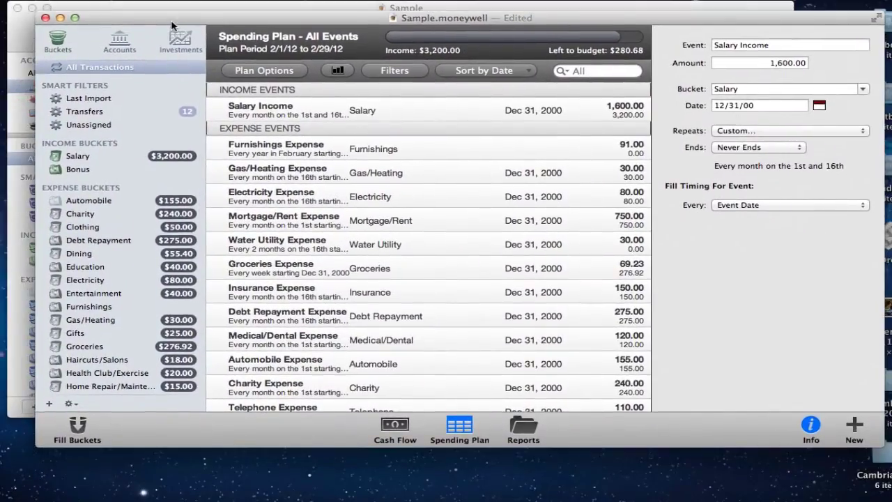
{"action": "left_click", "coordinate": [390, 428]}
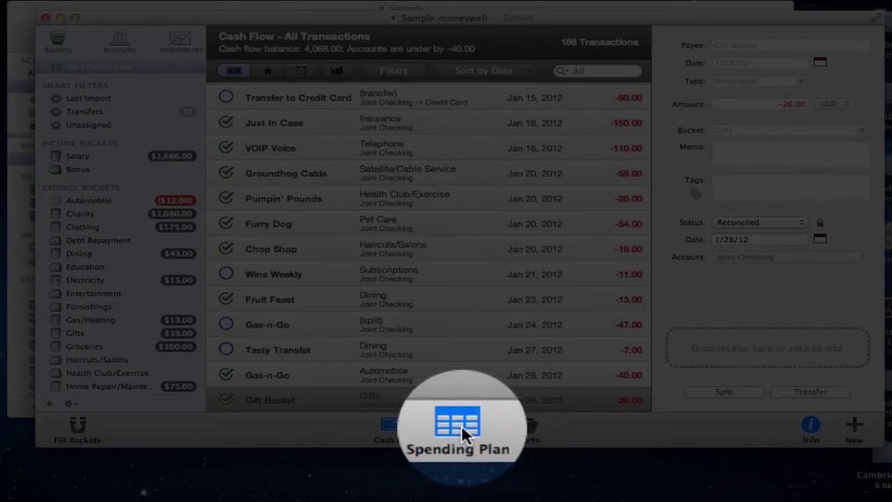
{"action": "left_click", "coordinate": [461, 427]}
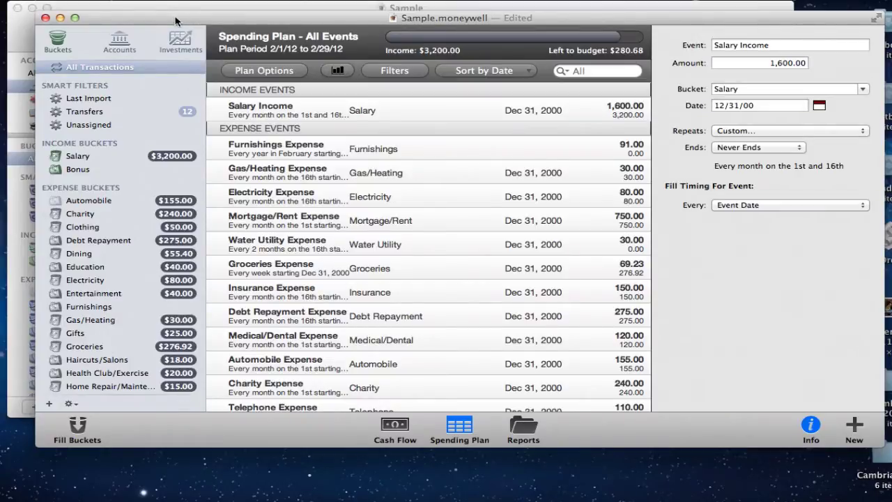
Move the Sample.moneywell window beside the older spending plan to compare planned bucket amounts, and bring it back into full view
{"action": "left_click_drag", "start_coordinate": [180, 18], "coordinate": [788, 72]}
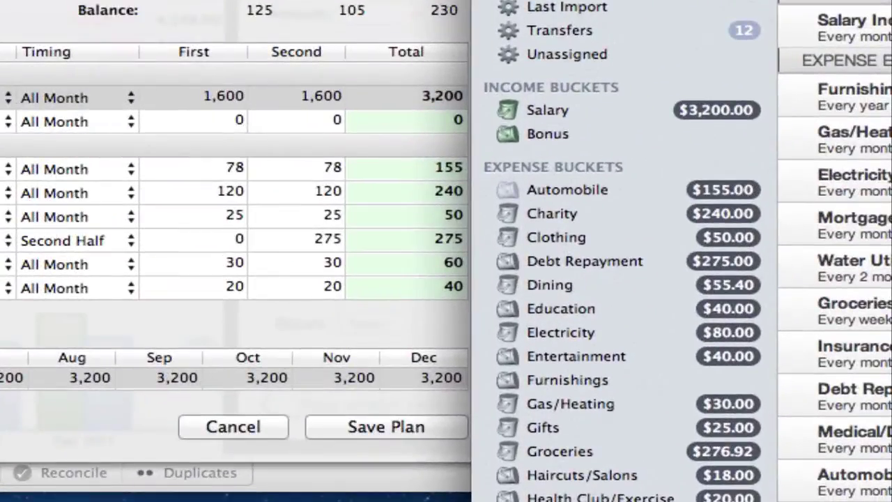
{"action": "left_click_drag", "start_coordinate": [627, 1], "coordinate": [629, 0]}
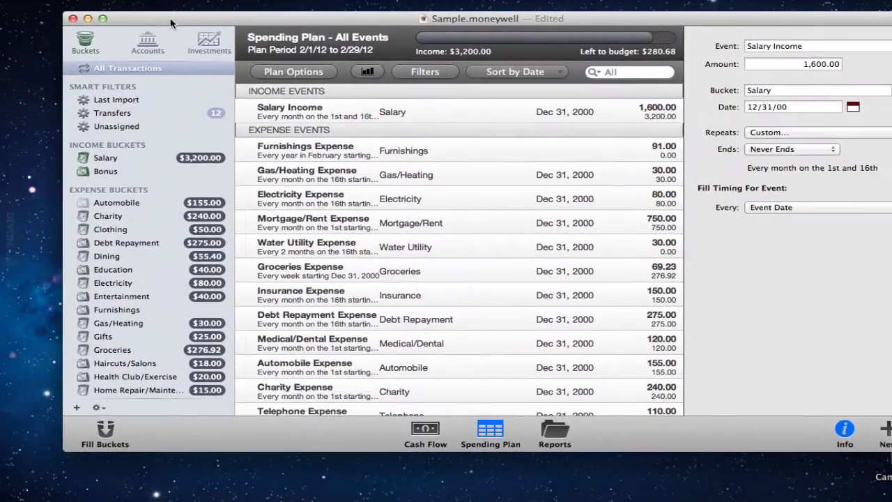
{"action": "left_click_drag", "start_coordinate": [170, 24], "coordinate": [125, 19]}
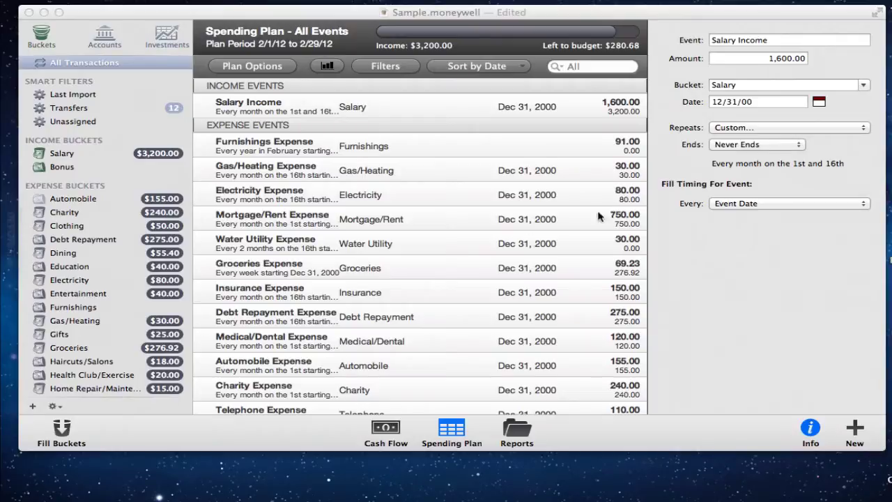
Add a spending plan event named Starbucks to the Dining bucket with an amount of 10.00, repeating every week
{"action": "left_click", "coordinate": [73, 255]}
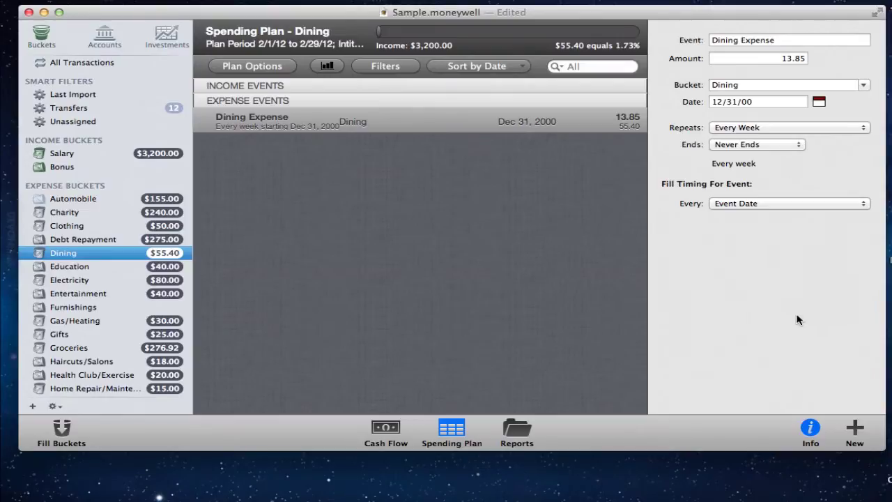
{"action": "left_click", "coordinate": [856, 428]}
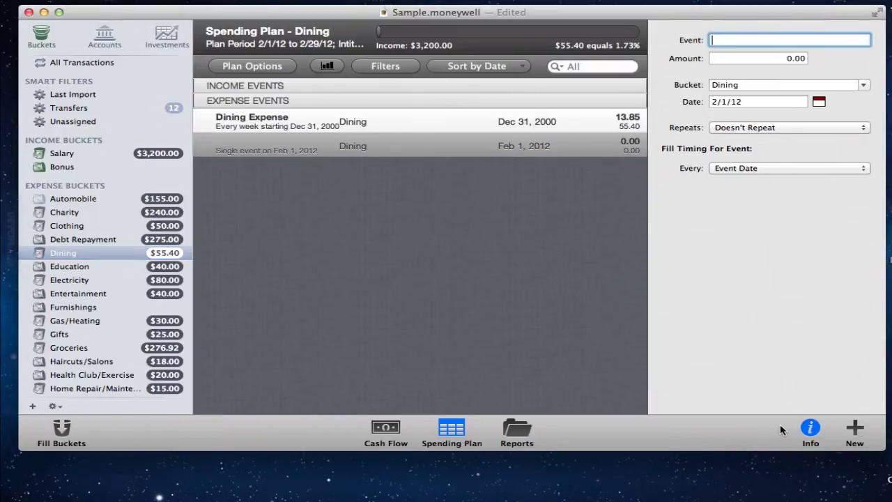
{"action": "type", "text": "Starbucks"}
{"action": "key", "text": "Tab"}
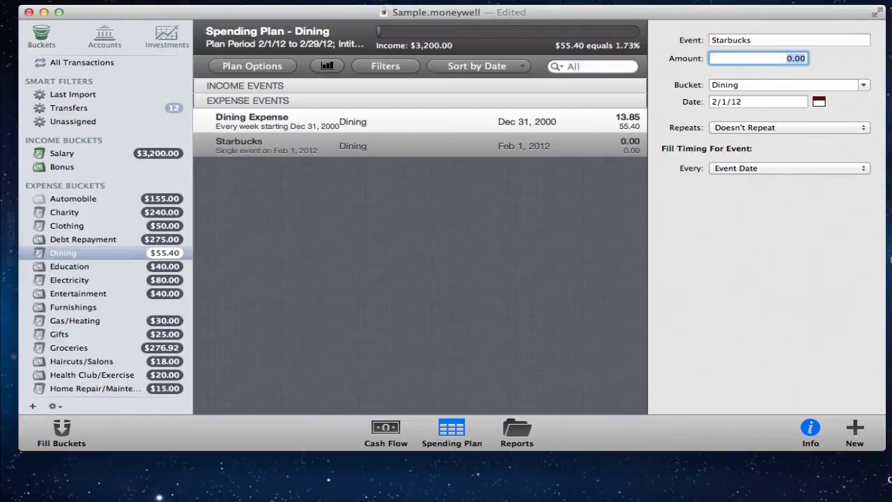
{"action": "type", "text": "10.00"}
{"action": "left_click", "coordinate": [865, 130]}
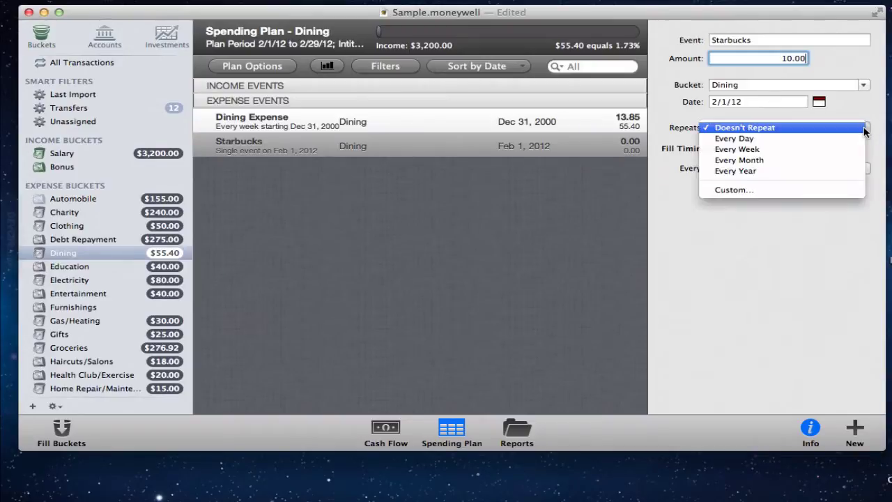
{"action": "left_click", "coordinate": [839, 153]}
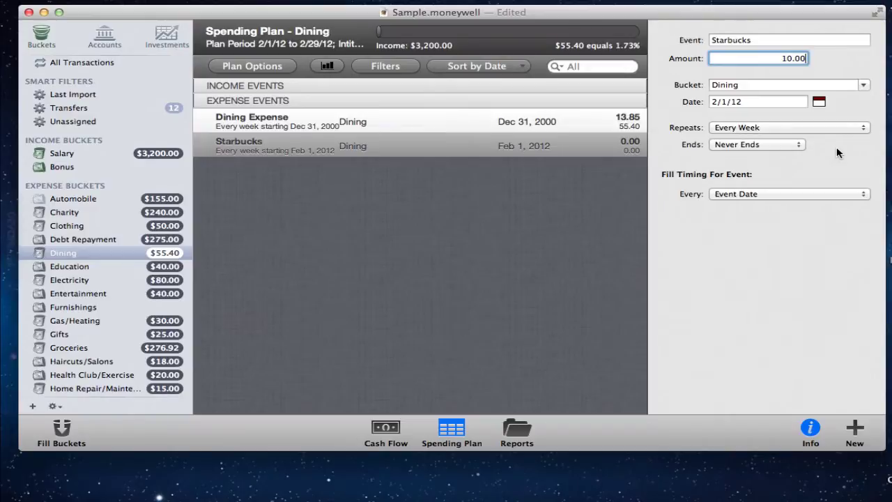
{"action": "key", "text": "Return"}
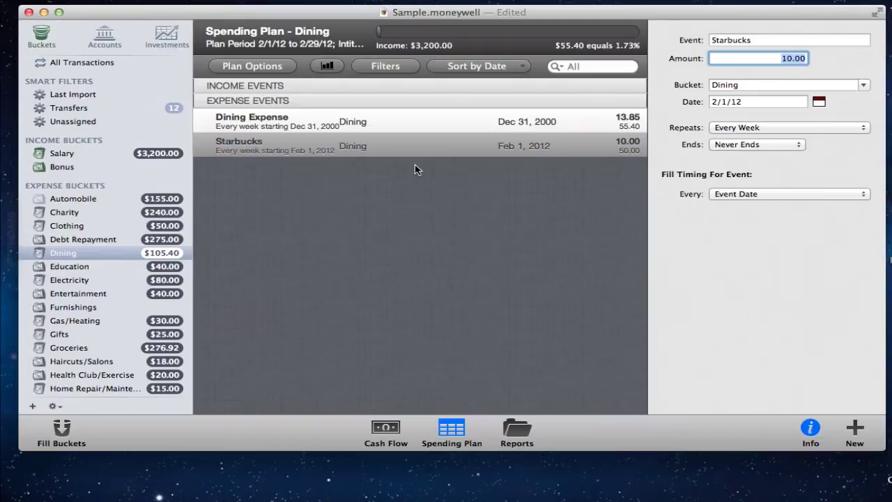
Switch to the older Sample window and look through the planned amounts in its spending plan
{"action": "mouse_move", "coordinate": [568, 496]}
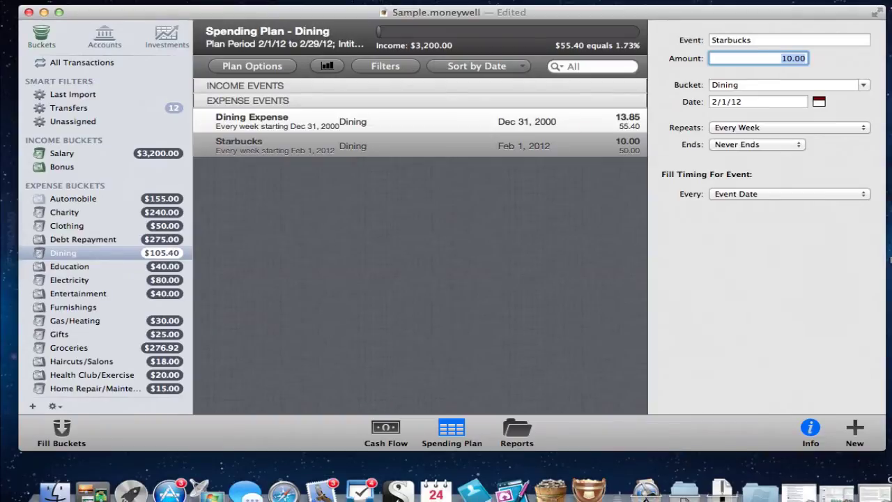
{"action": "left_click", "coordinate": [833, 491]}
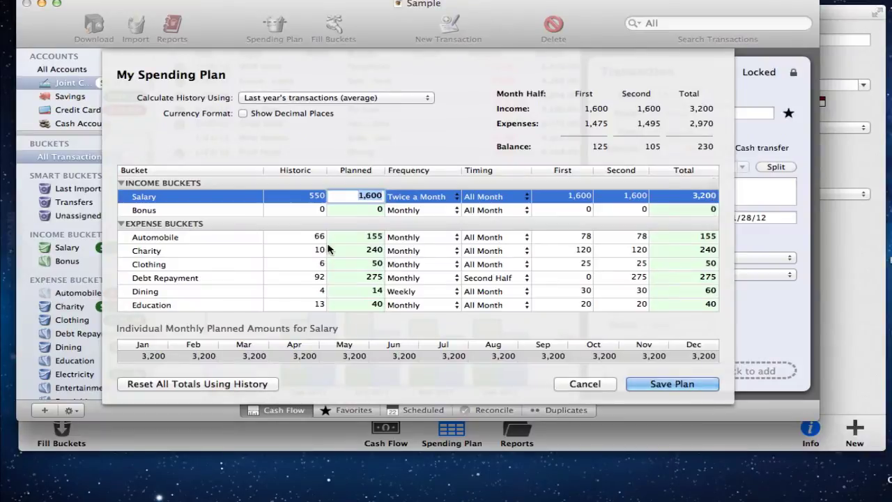
{"action": "scroll", "coordinate": [262, 277], "scroll_direction": "down", "scroll_amount": 2}
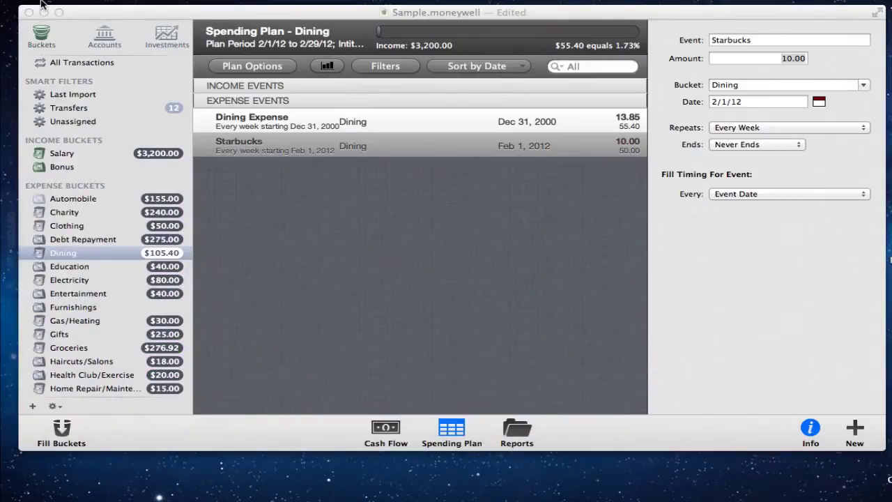
Cut the Starbucks event from the Dining bucket's spending plan in the Sample.moneywell window
{"action": "left_click", "coordinate": [439, 152]}
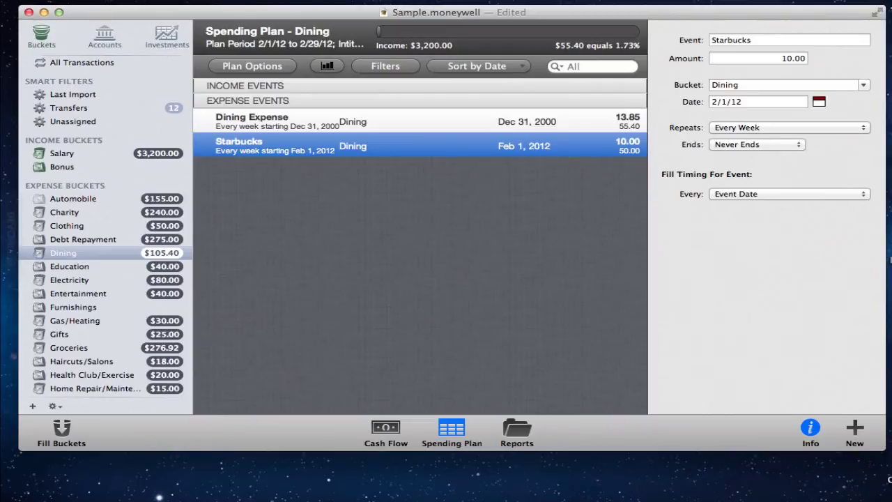
{"action": "left_click", "coordinate": [146, 0]}
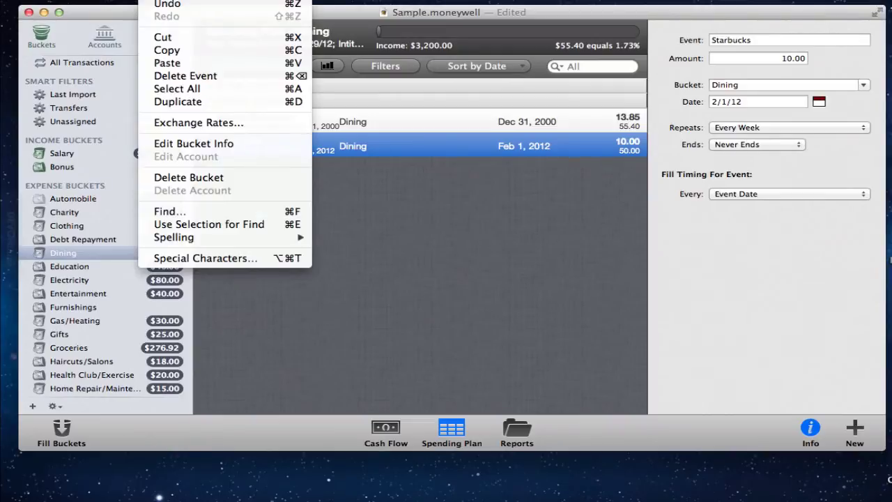
{"action": "left_click", "coordinate": [169, 40]}
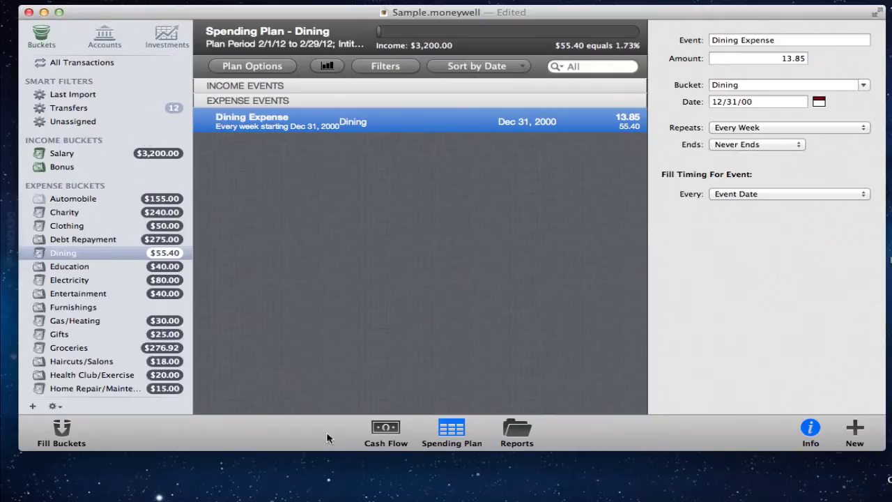
Show the cash flow, fill the expense buckets according to the spending plan, and dismiss the distribution summary
{"action": "left_click", "coordinate": [387, 430]}
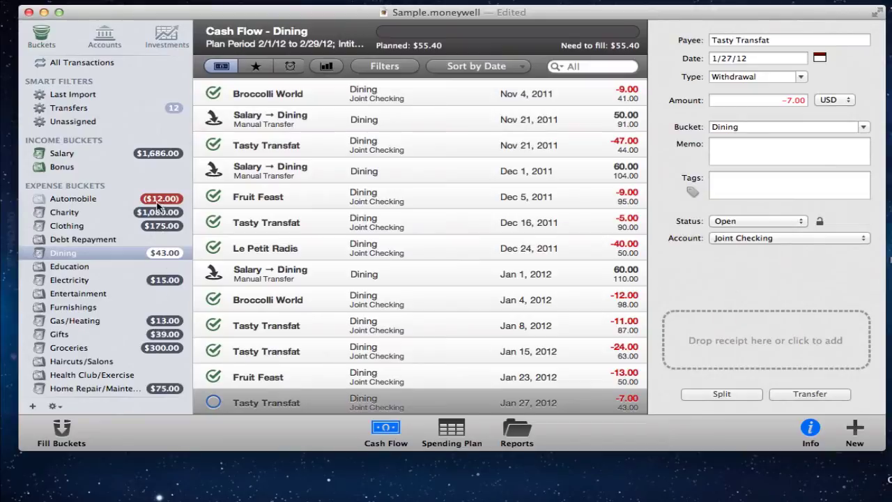
{"action": "left_click", "coordinate": [58, 431]}
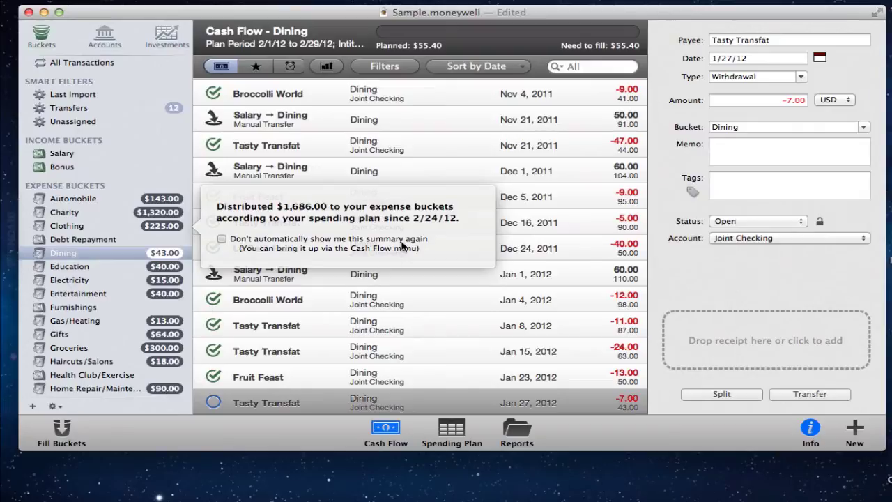
{"action": "left_click", "coordinate": [423, 328]}
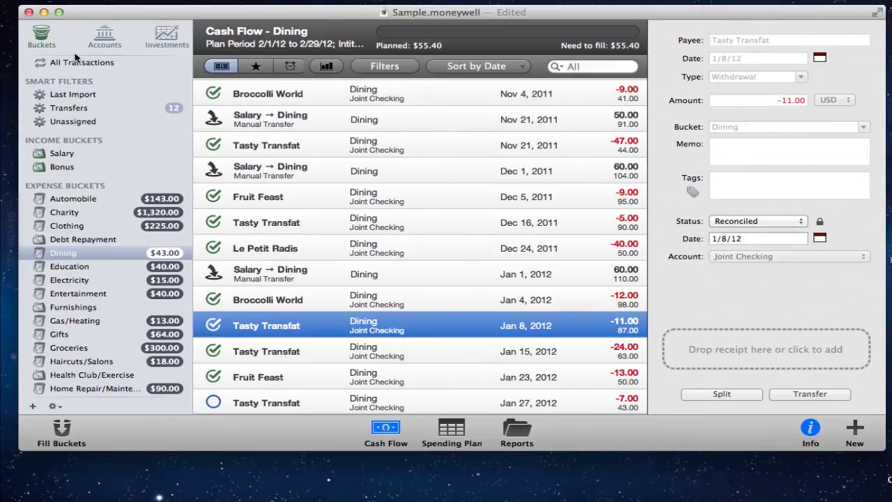
In the Dining spending plan, give the Dining Expense event a custom weekly fill timing of every 1 week on Monday
{"action": "left_click", "coordinate": [453, 432]}
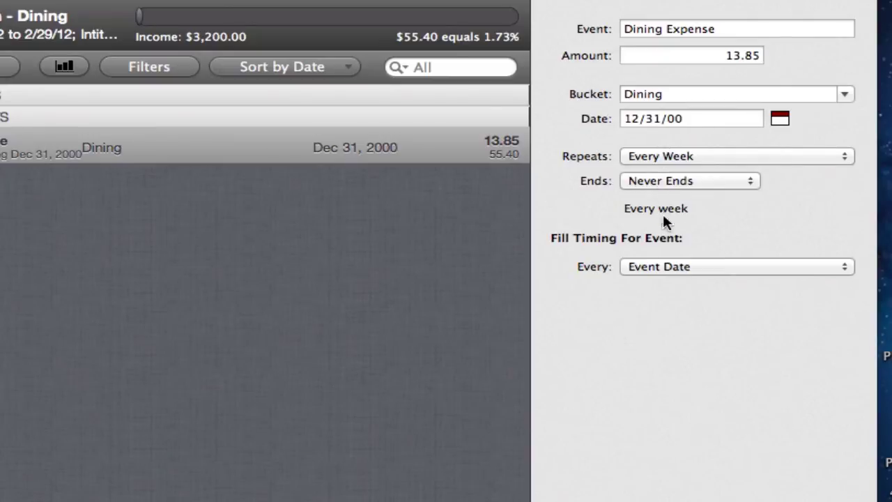
{"action": "left_click", "coordinate": [849, 270]}
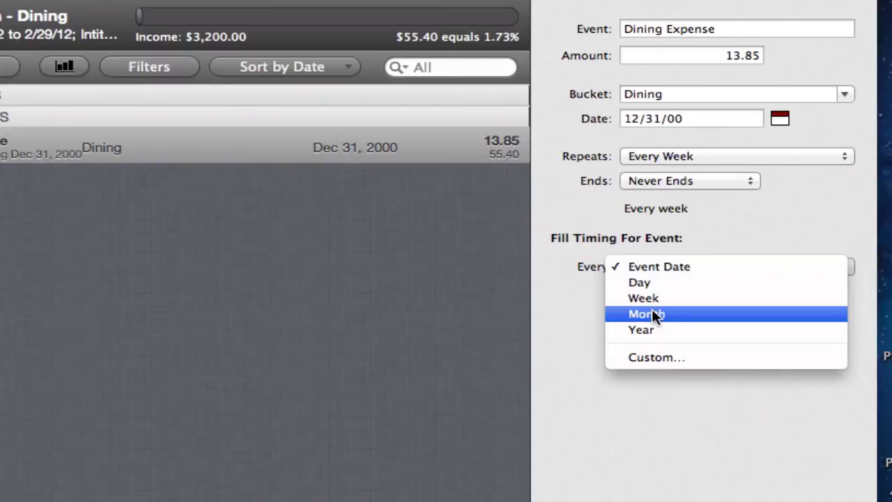
{"action": "left_click", "coordinate": [654, 357]}
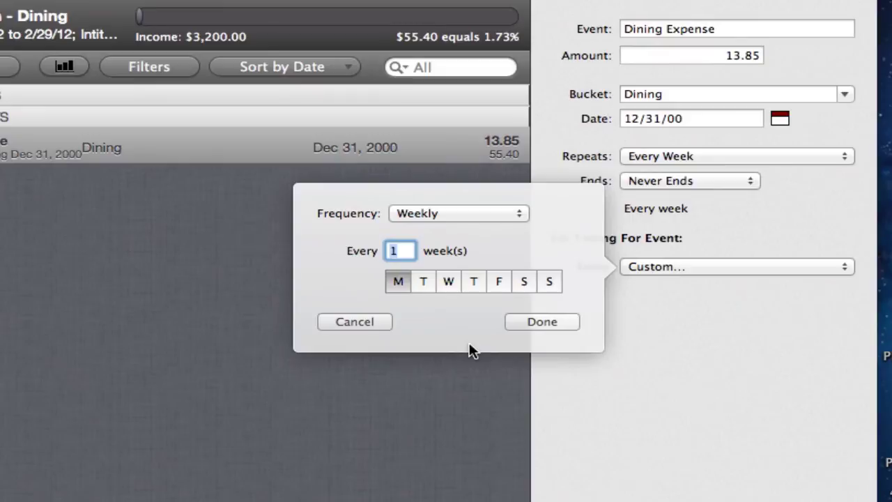
{"action": "left_click", "coordinate": [508, 327]}
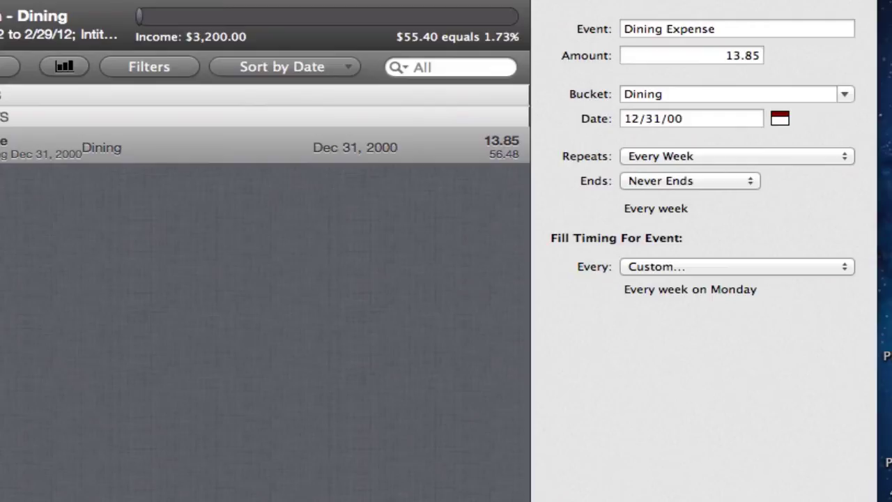
Review the plan period choices in the plan options and set buckets to refill 5 days before the next period starts
{"action": "left_click", "coordinate": [319, 75]}
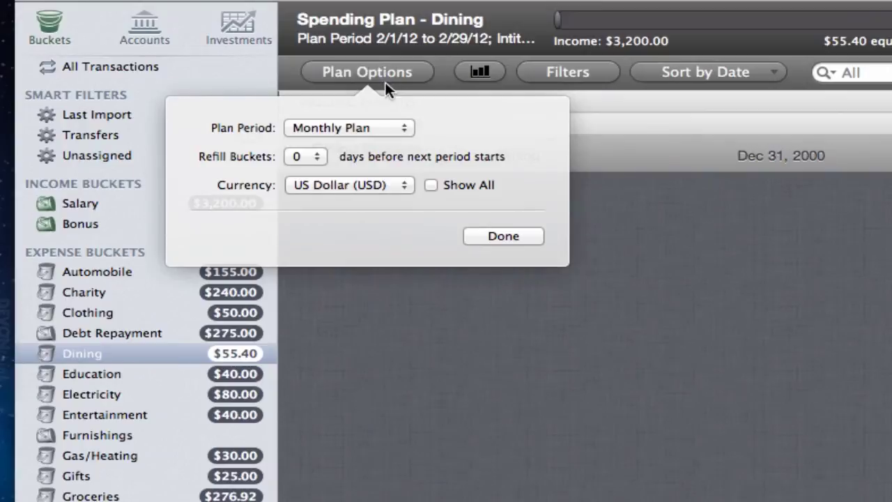
{"action": "left_click", "coordinate": [406, 130]}
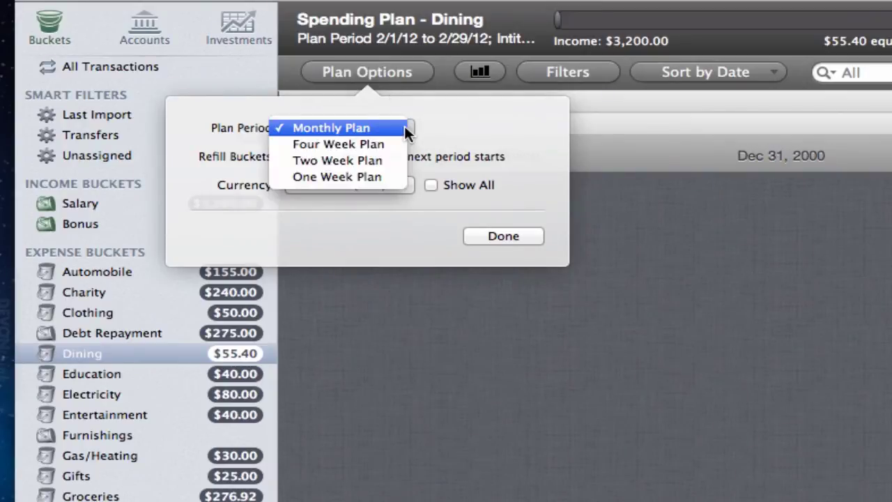
{"action": "left_click", "coordinate": [444, 127]}
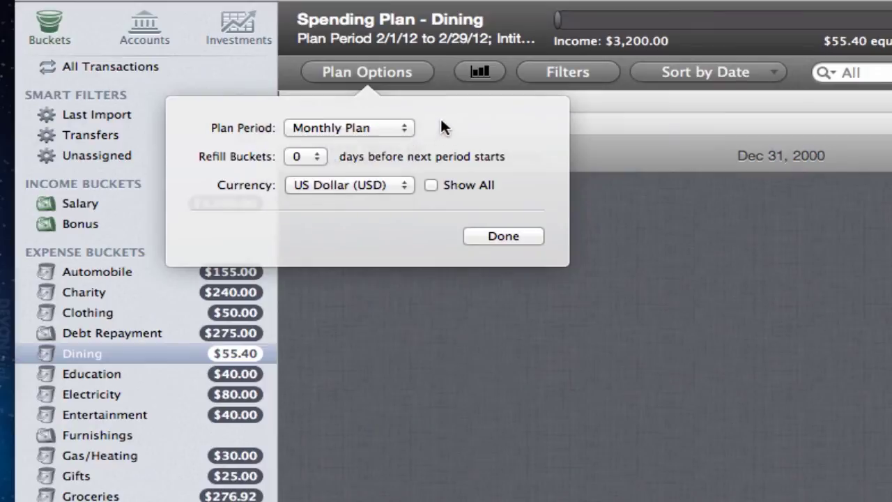
{"action": "left_click", "coordinate": [319, 156]}
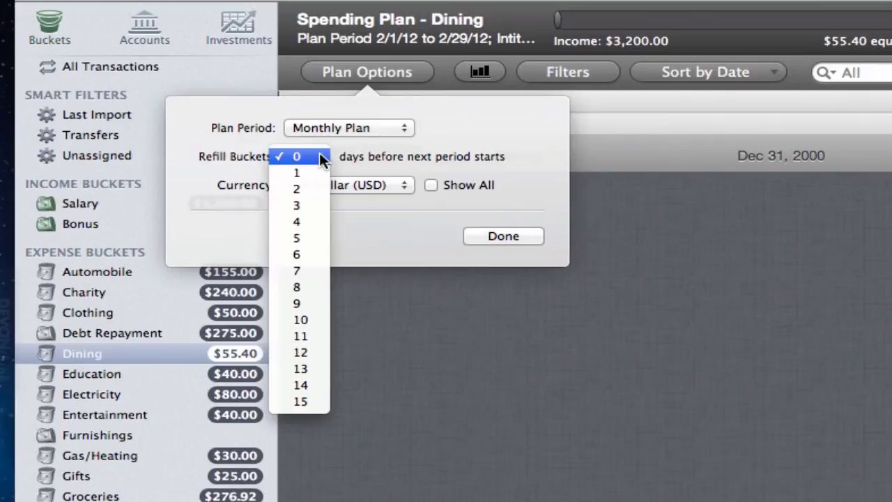
{"action": "left_click", "coordinate": [306, 239]}
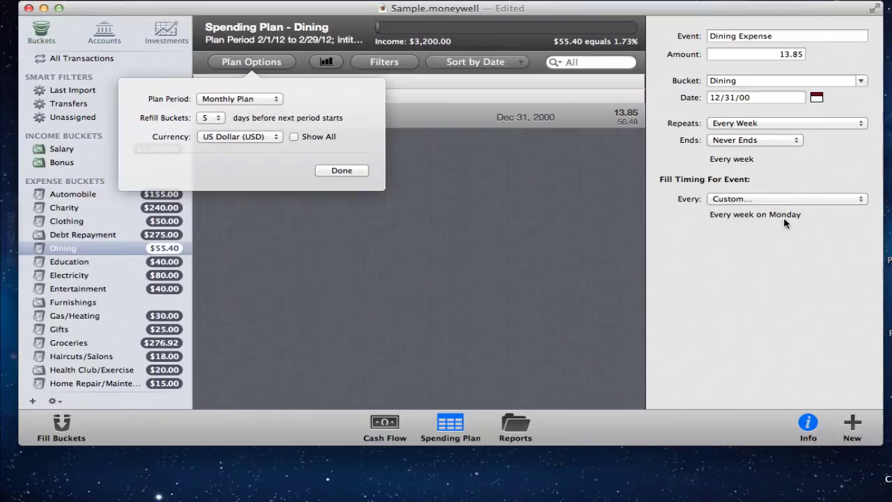
{"action": "left_click", "coordinate": [341, 171]}
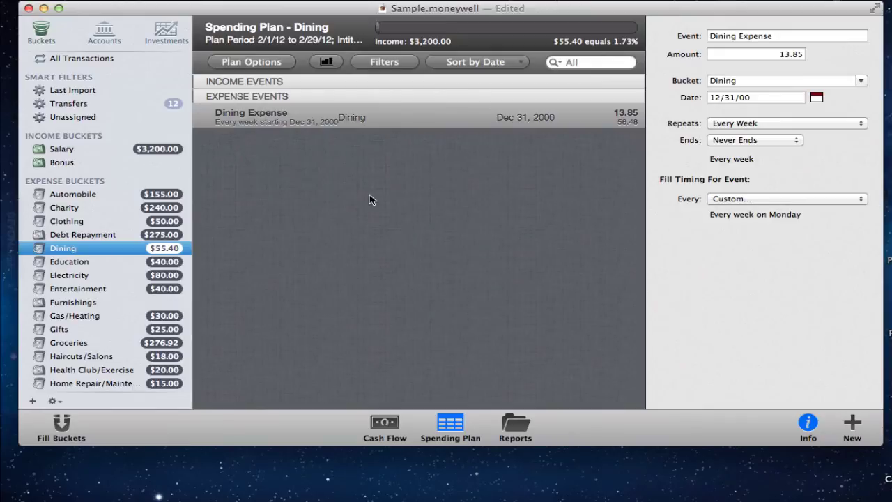